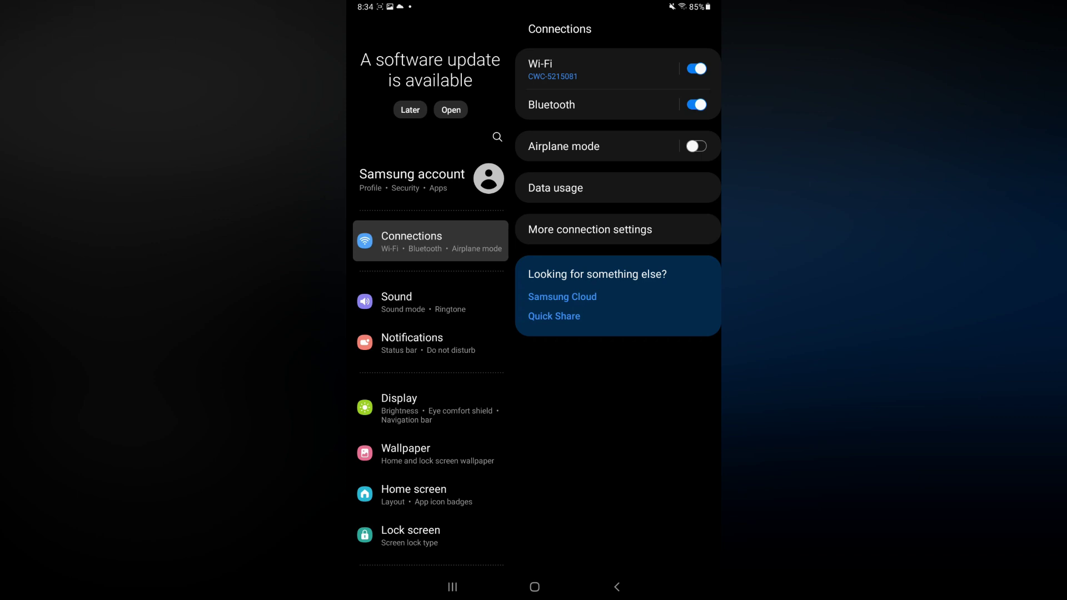
Step: Search all settings for 'palm' to find Palm swipe to capture
{"action": "left_click", "coordinate": [497, 136]}
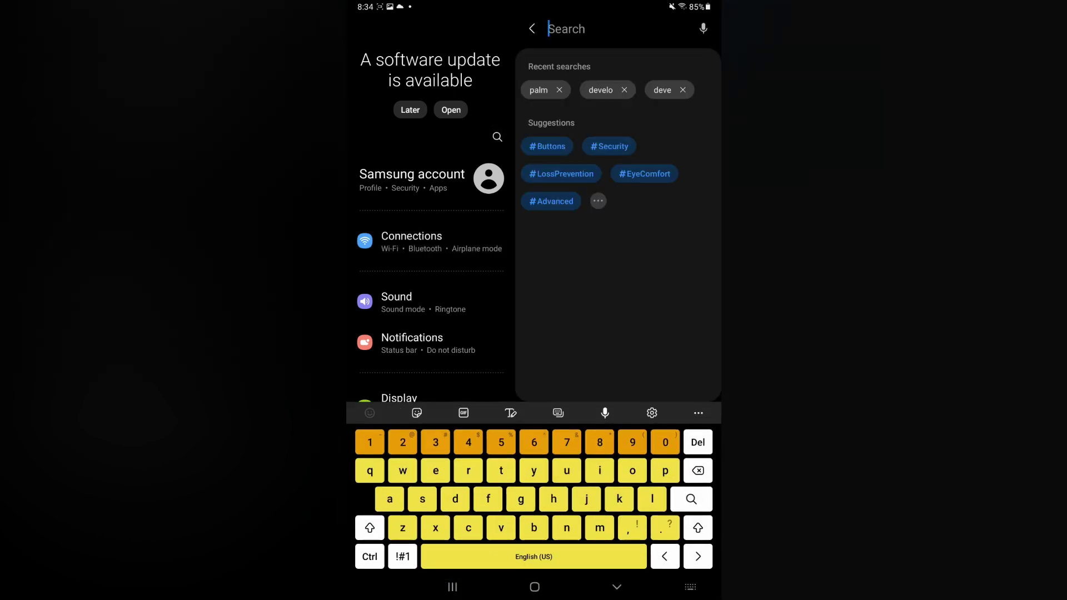
{"action": "left_click", "coordinate": [539, 90]}
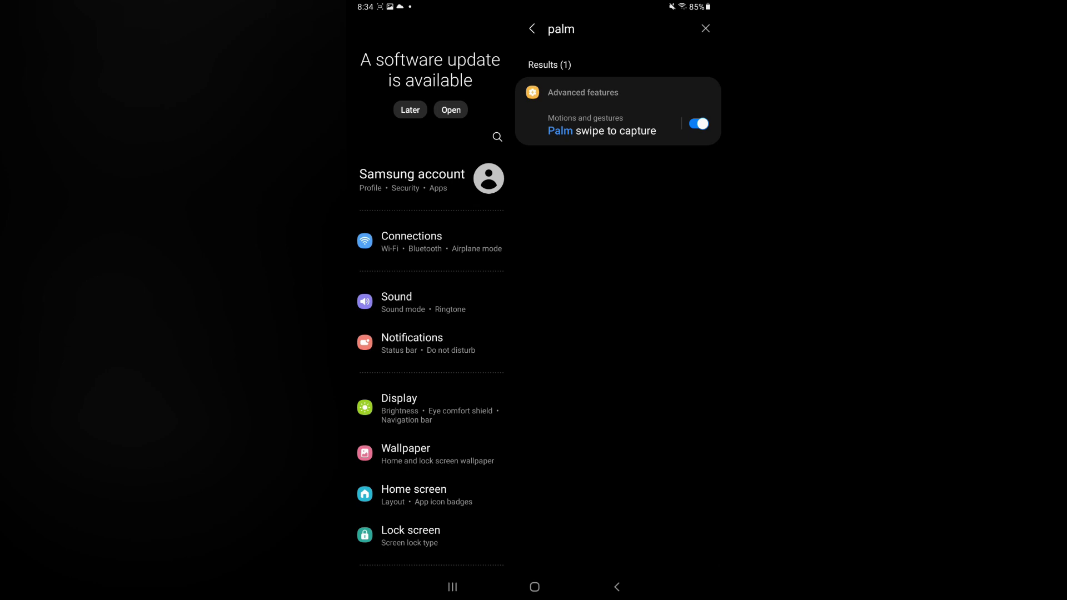
Step: Check Palm swipe to capture is on in Motions and gestures, then back out to Connections
{"action": "left_click", "coordinate": [602, 125]}
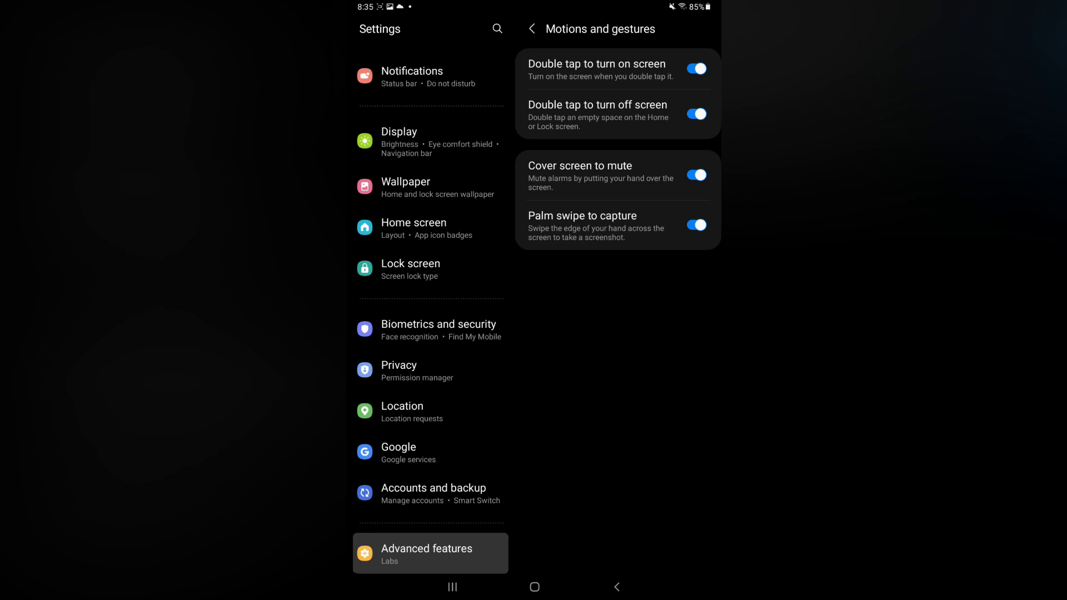
{"action": "left_click", "coordinate": [617, 587]}
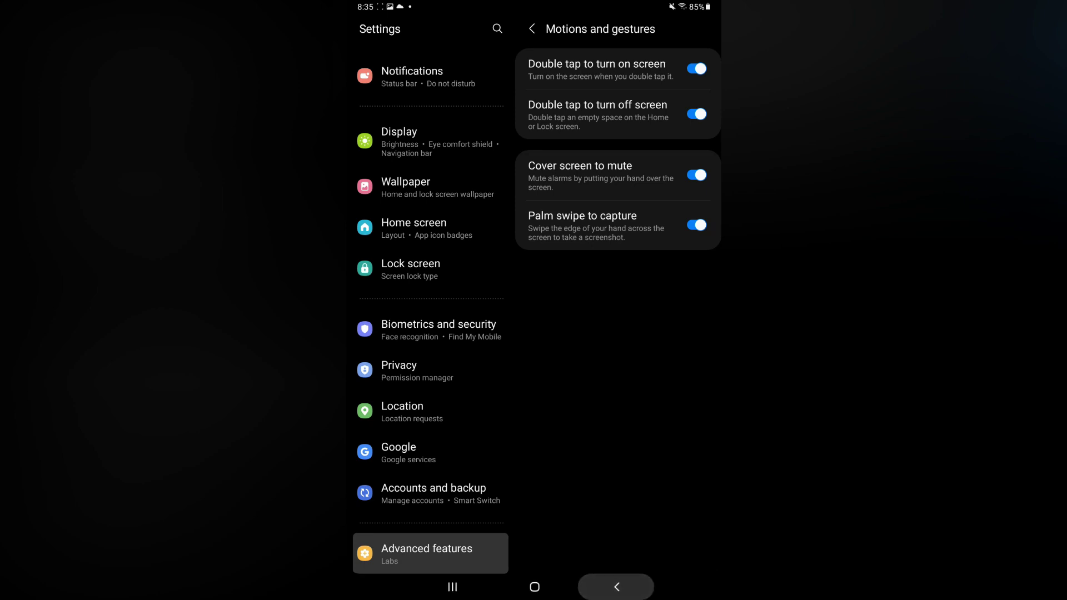
{"action": "left_click", "coordinate": [617, 587]}
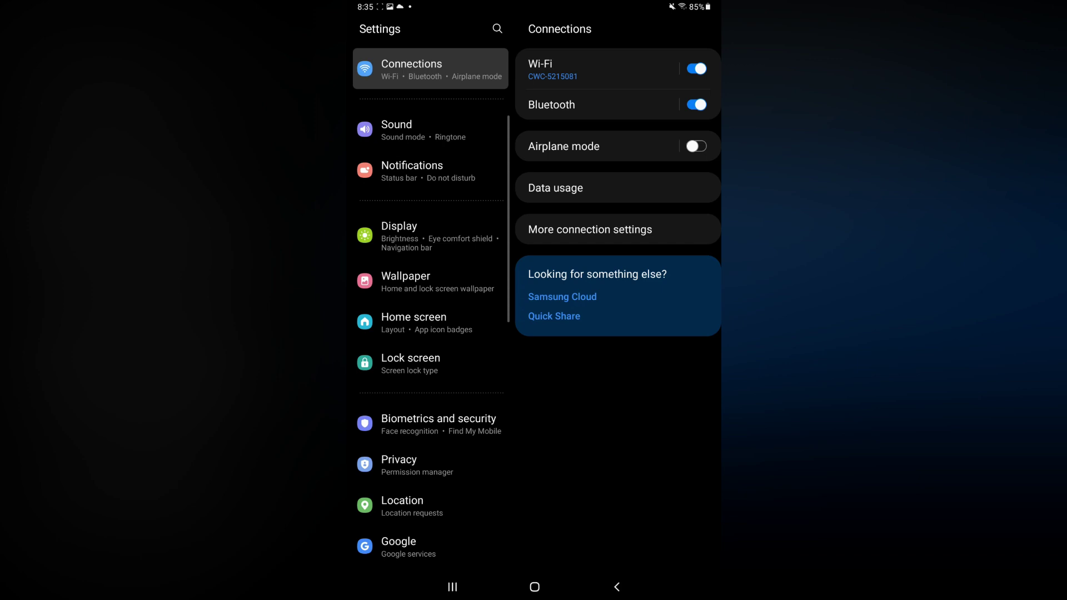
Step: Go back once more to exit Settings into the launcher's app drawer
{"action": "left_click", "coordinate": [617, 587]}
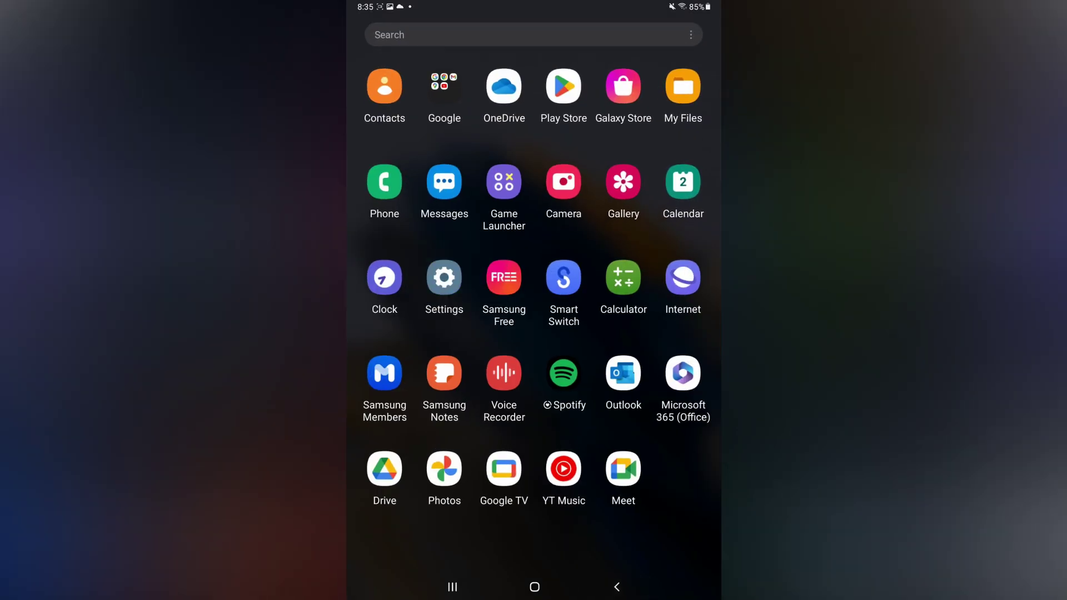